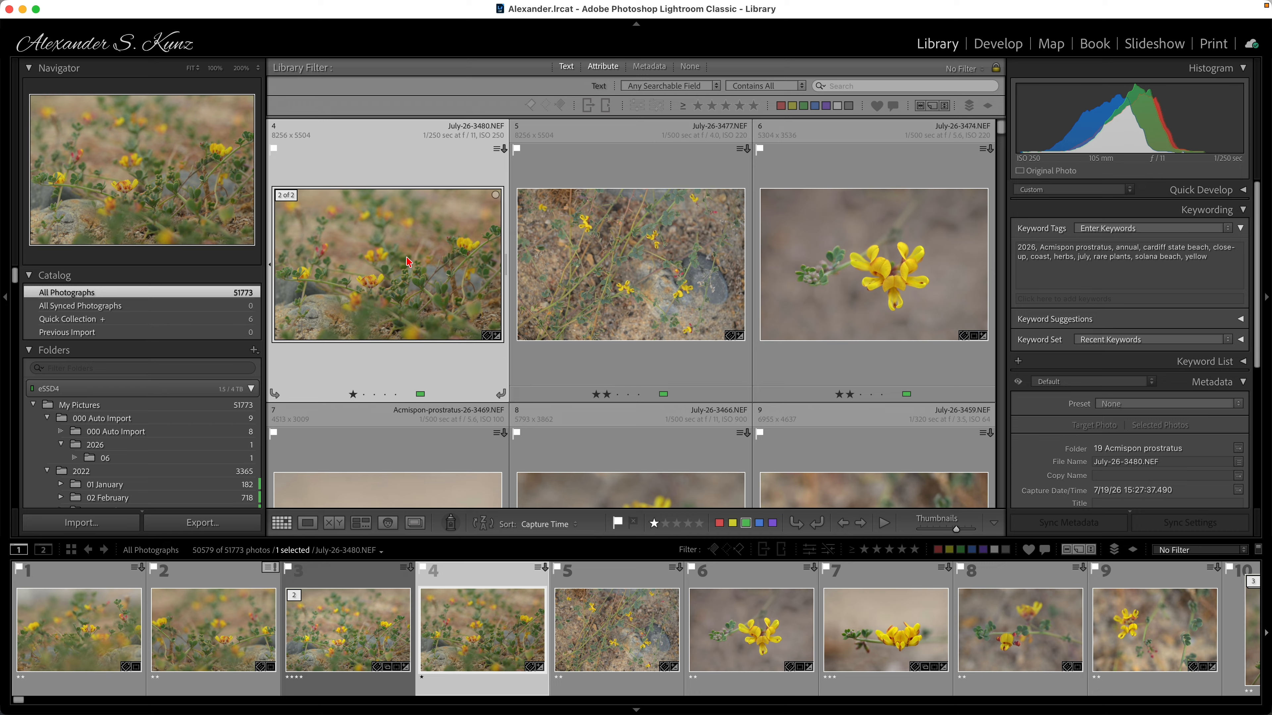
# Save the metadata of July-26-3480.NEF to disk and locate the photo's XMP sidecar in Finder.
pyautogui.moveTo(408, 261)
pyautogui.press('super+s')
pyautogui.rightClick(407, 262)
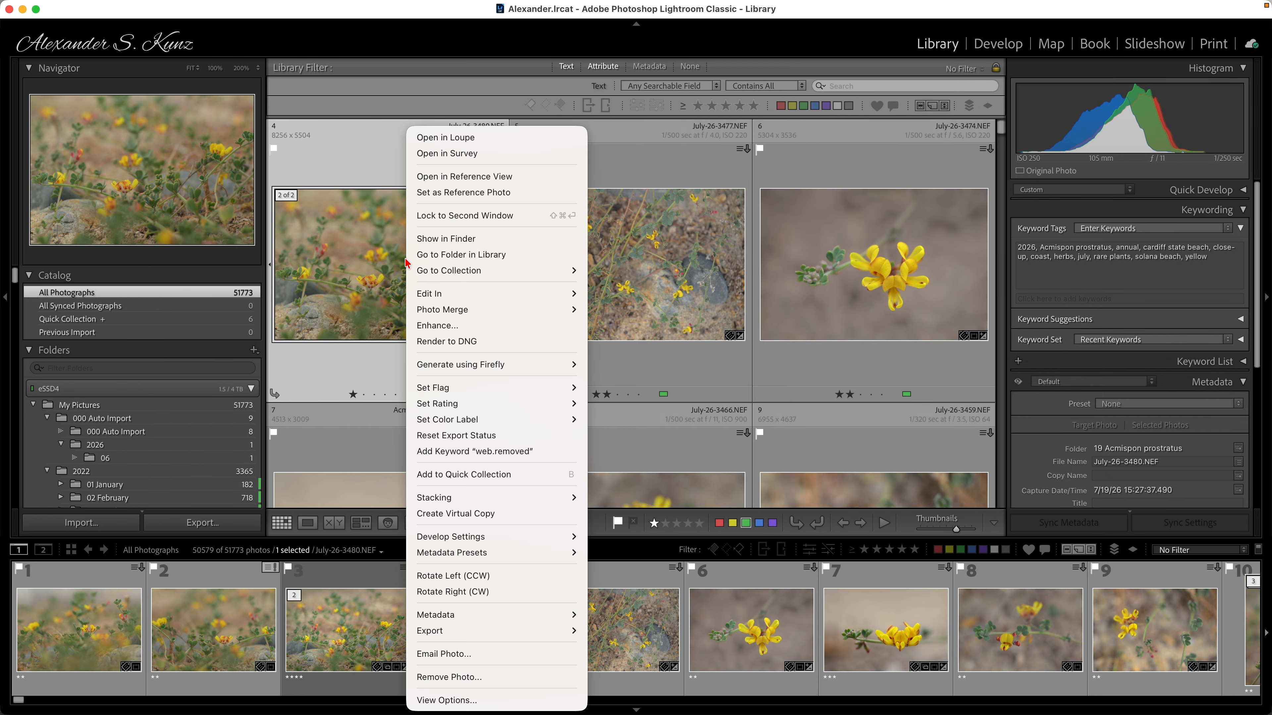
pyautogui.click(462, 244)
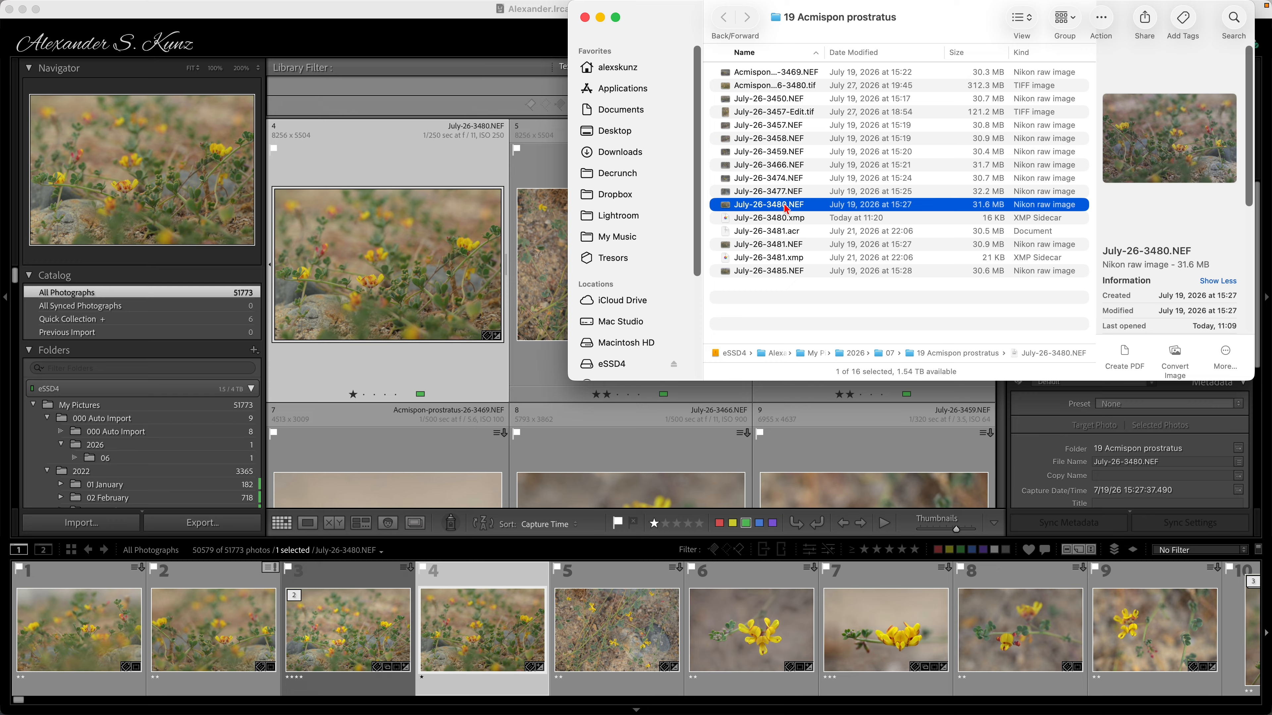
pyautogui.click(794, 220)
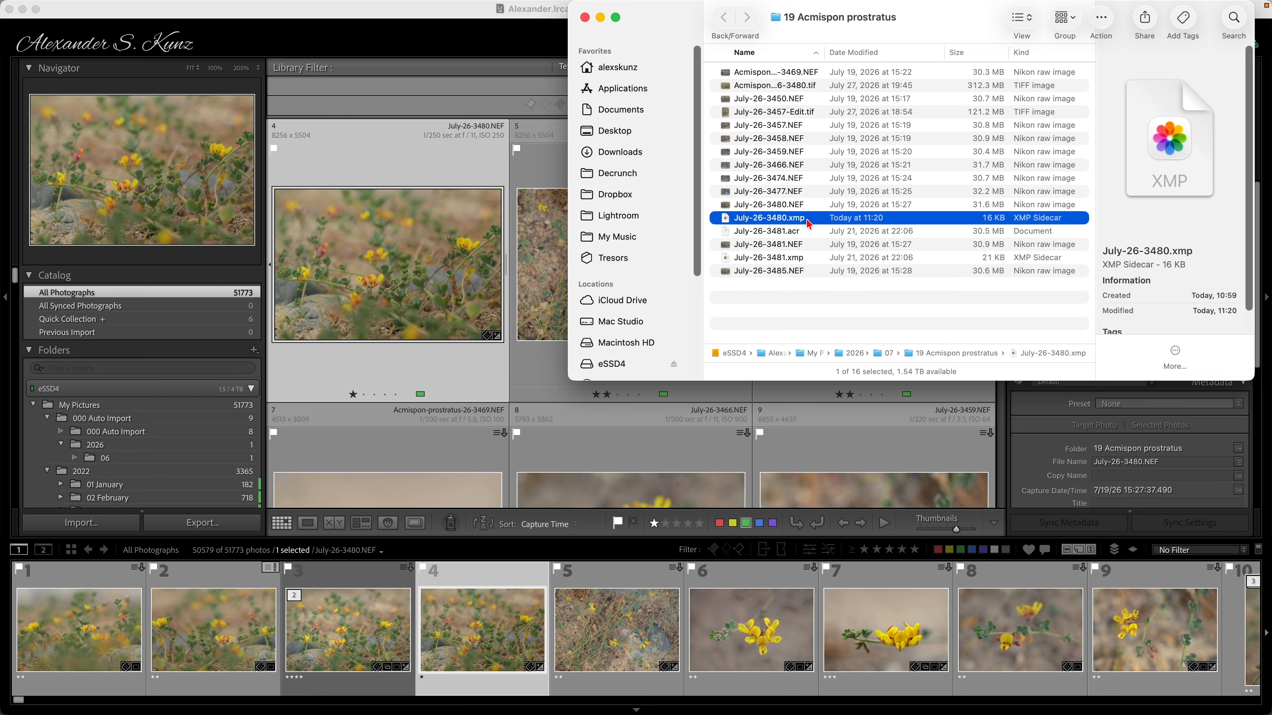
# Open July-26-3480.NEF from Finder with Adobe Photoshop 2026 so that it loads in Camera Raw.
pyautogui.click(795, 207)
pyautogui.rightClick(787, 206)
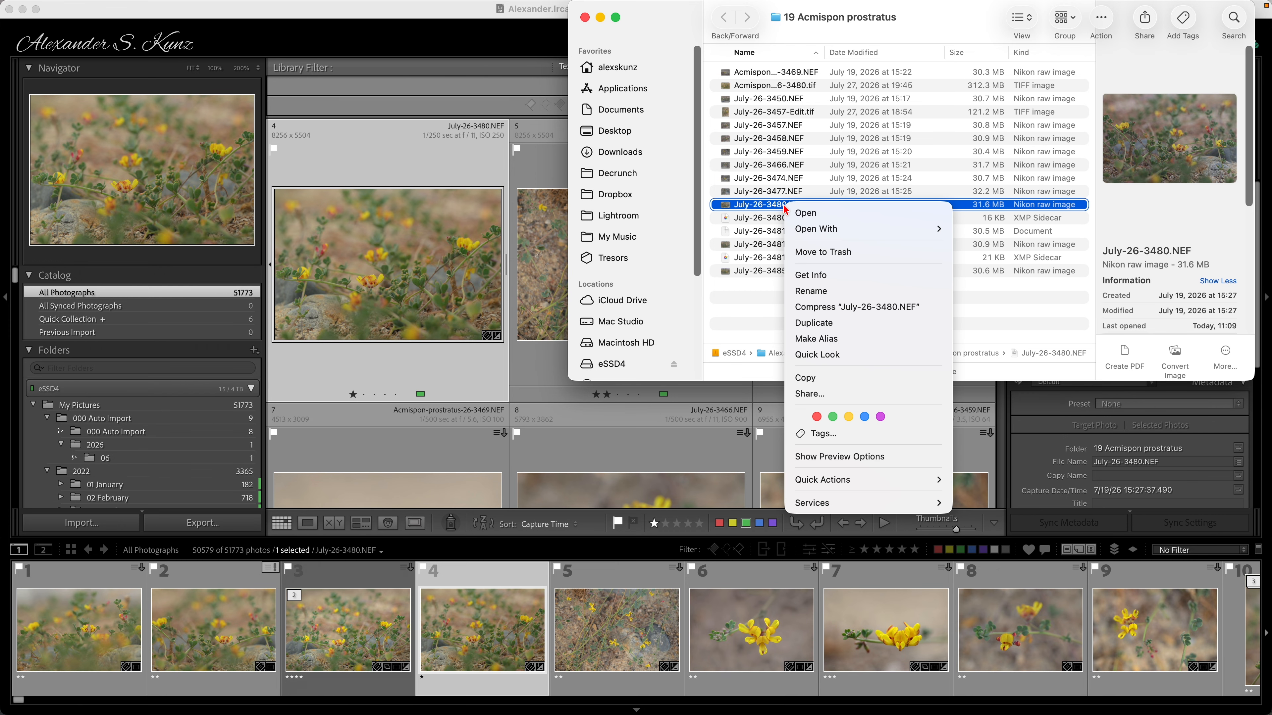
pyautogui.moveTo(837, 230)
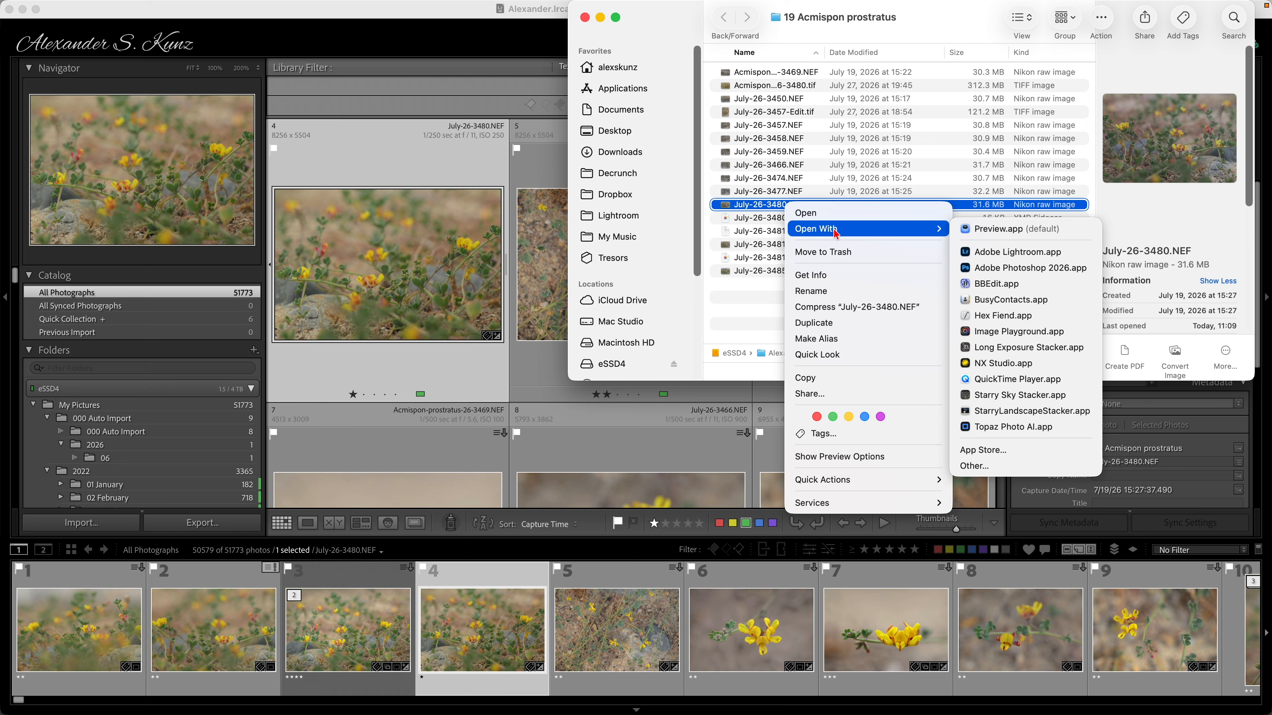
pyautogui.click(1027, 271)
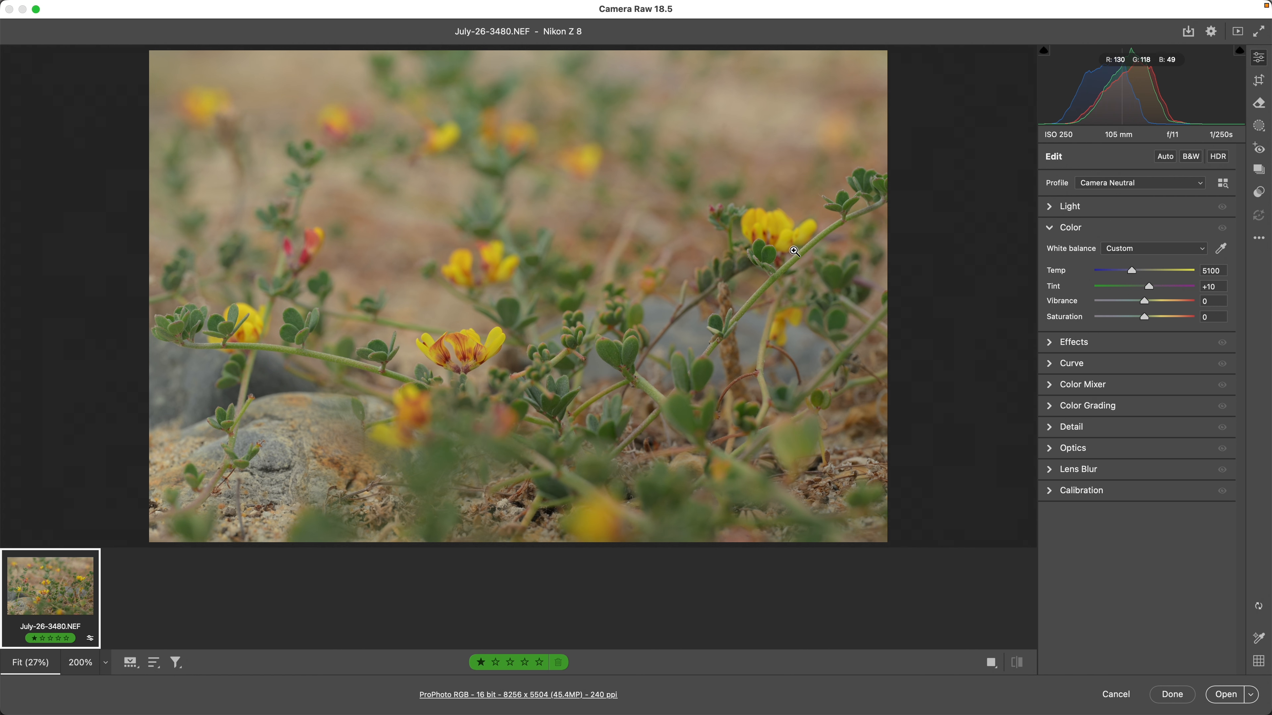
# Enable Expand for the crop and extend the frame beyond the photo on all sides to about 9206 x 6137 pixels.
pyautogui.click(1258, 80)
pyautogui.click(1051, 180)
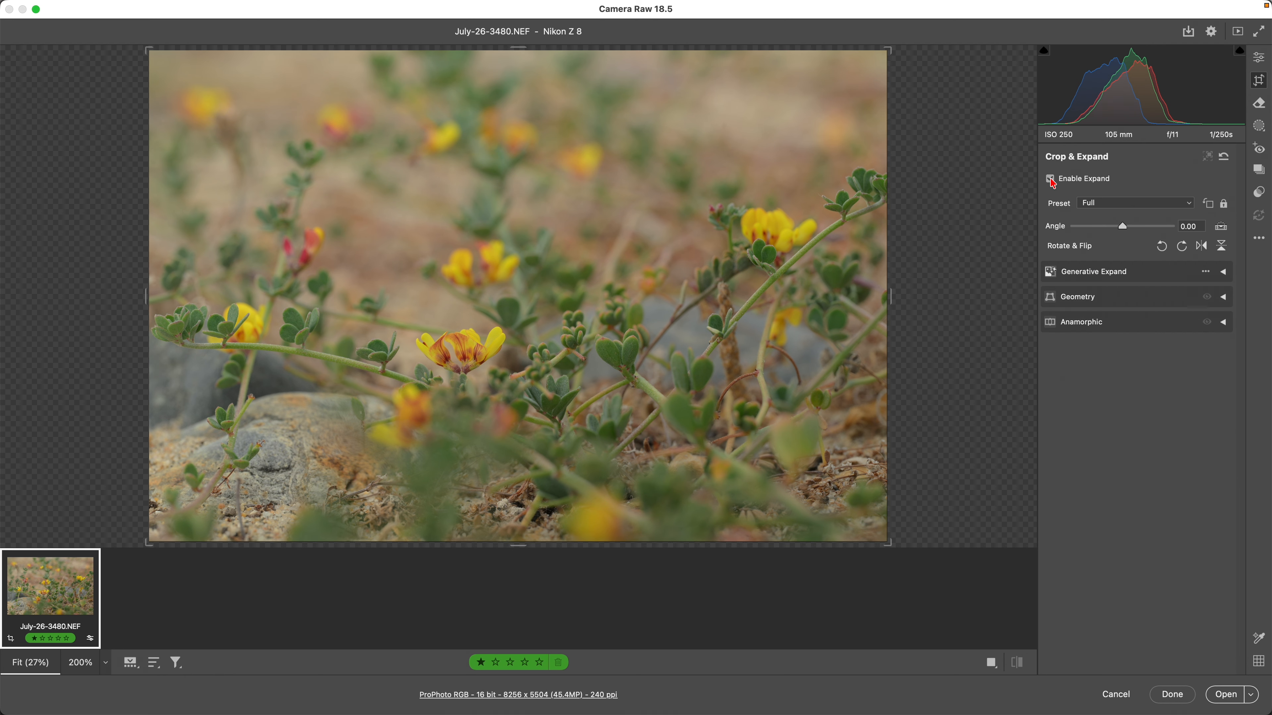
pyautogui.press('super+minus')
pyautogui.press('super+minus')
pyautogui.press('super+minus')
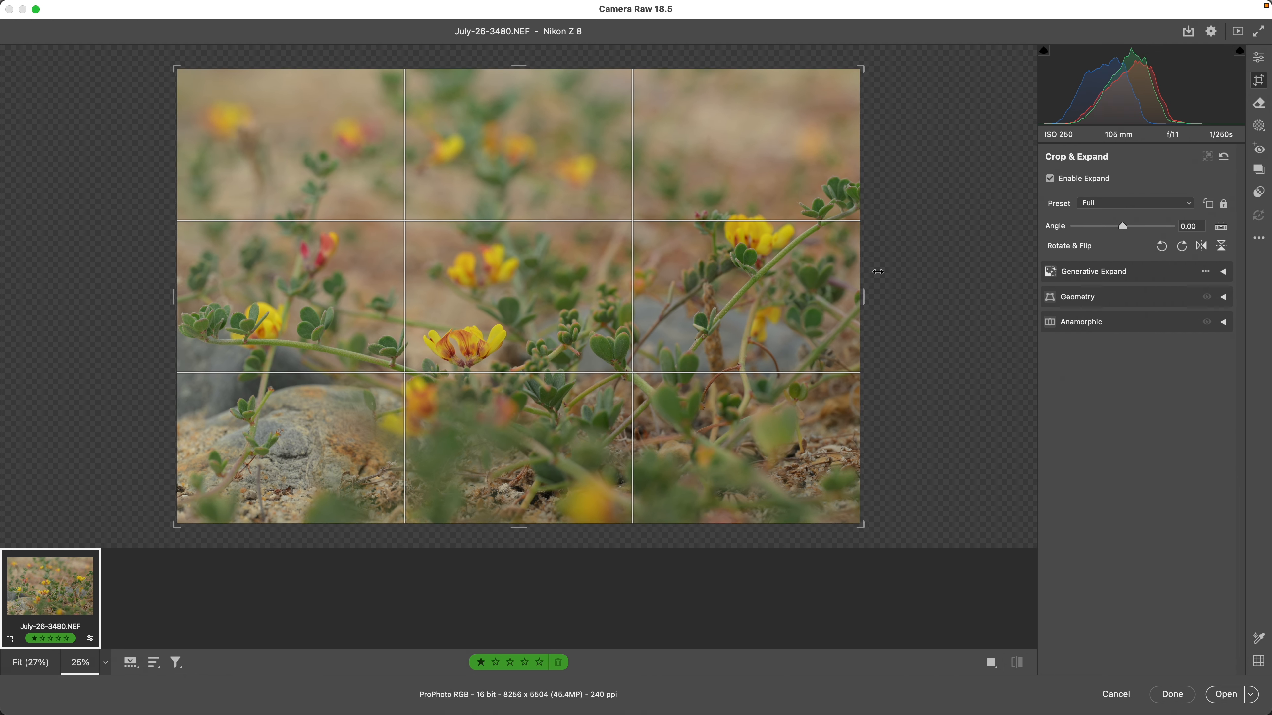
pyautogui.press('super+plus')
pyautogui.press('super+plus')
pyautogui.moveTo(519, 65); pyautogui.dragTo(519, 41)
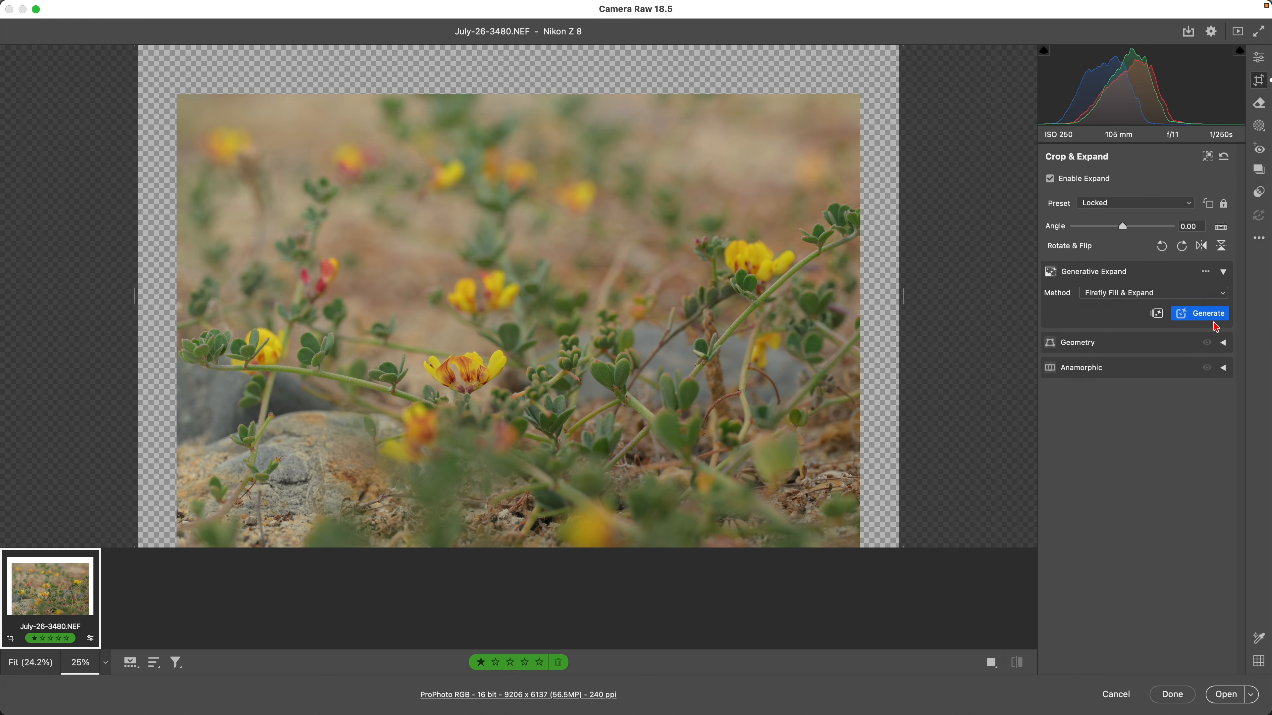
# Fill the expanded border using Firefly Fill & Expand, compare the three variations and keep the second one.
pyautogui.click(1214, 319)
pyautogui.click(1205, 320)
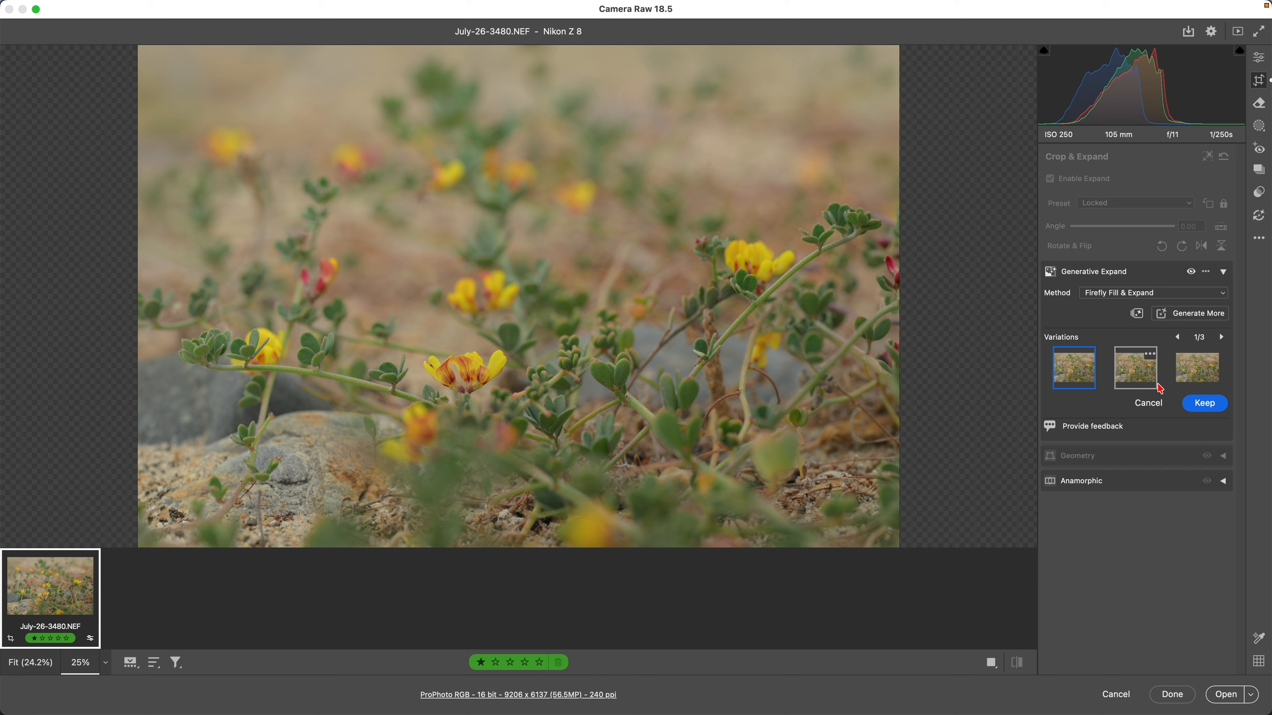
pyautogui.click(1139, 384)
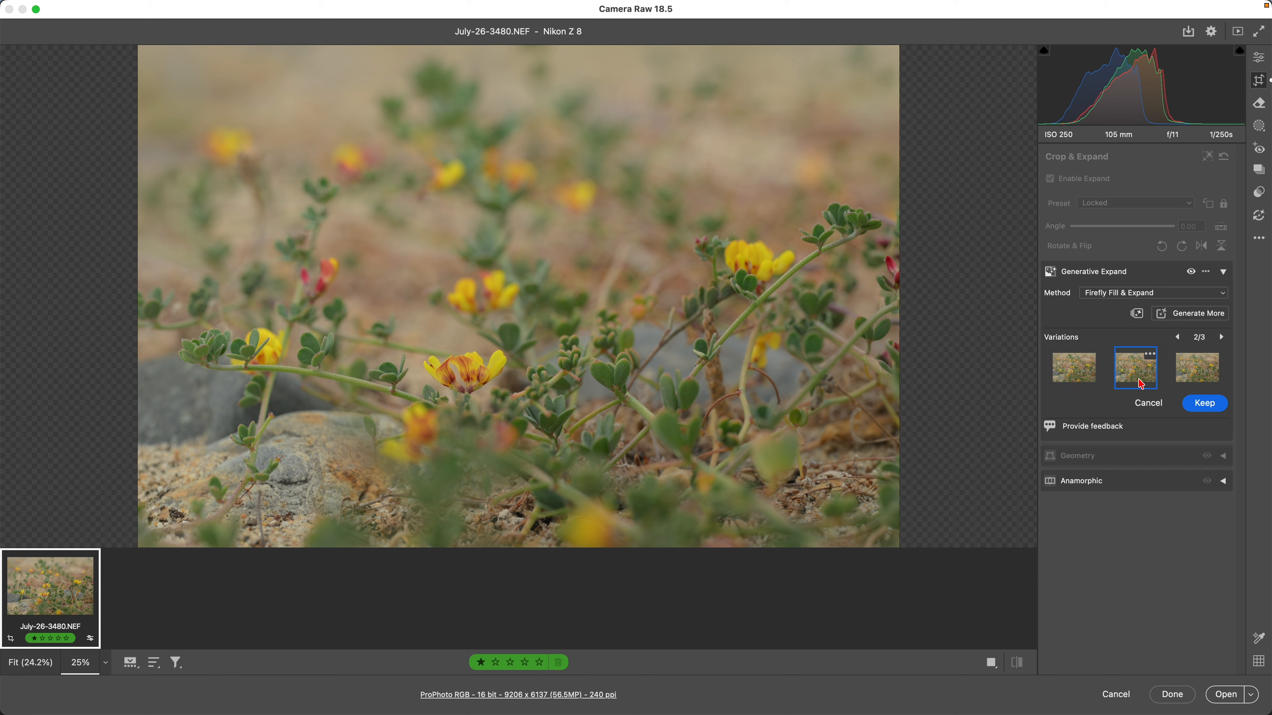
pyautogui.click(1207, 378)
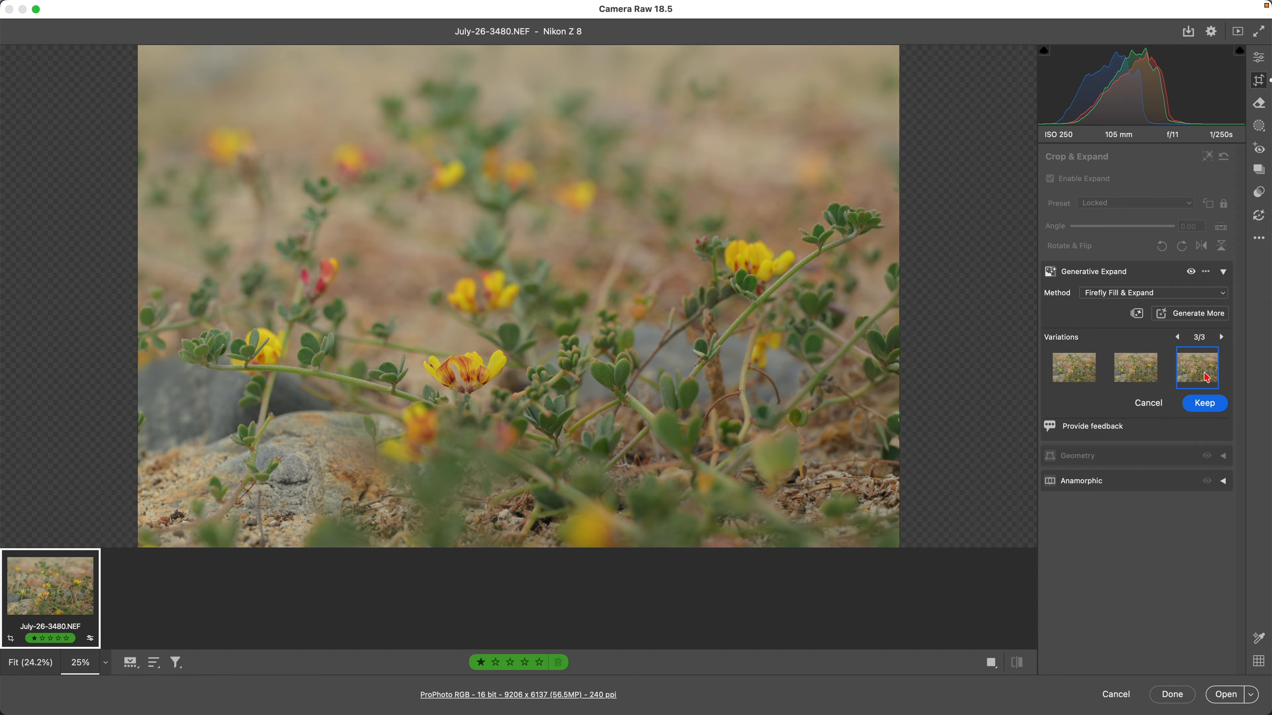
pyautogui.click(1144, 375)
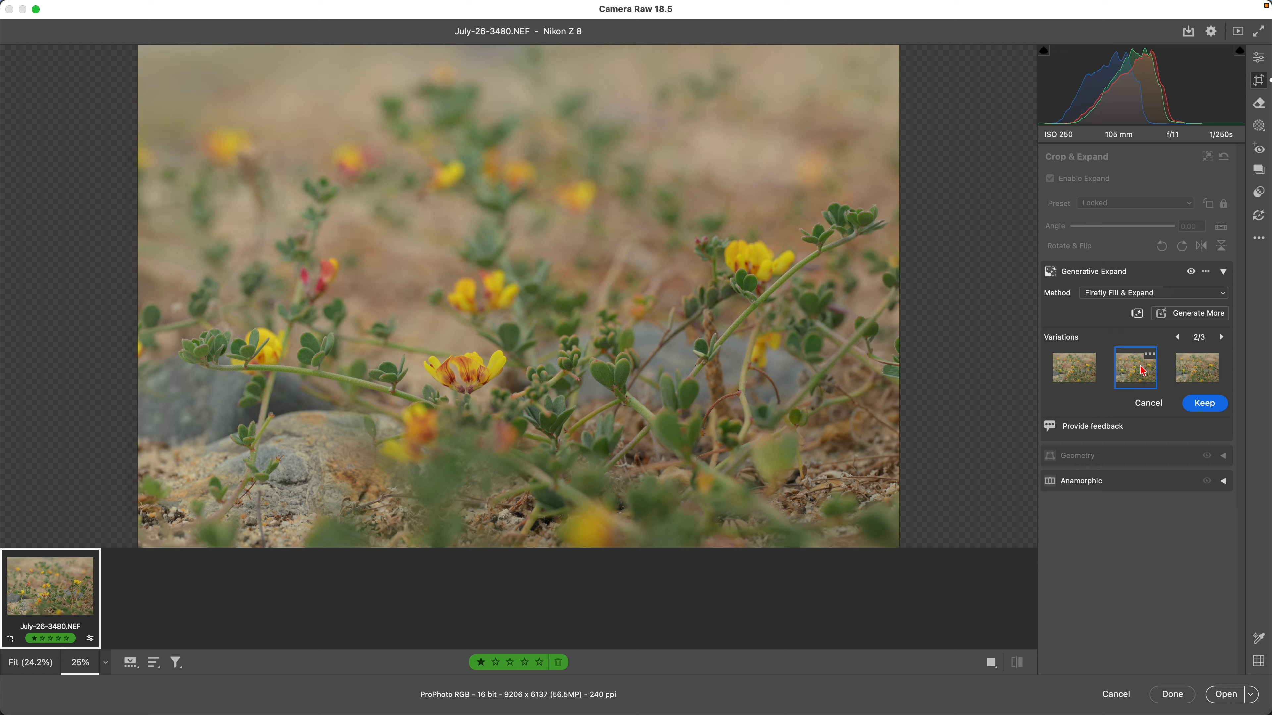
pyautogui.click(1082, 377)
pyautogui.click(1142, 380)
pyautogui.click(1204, 408)
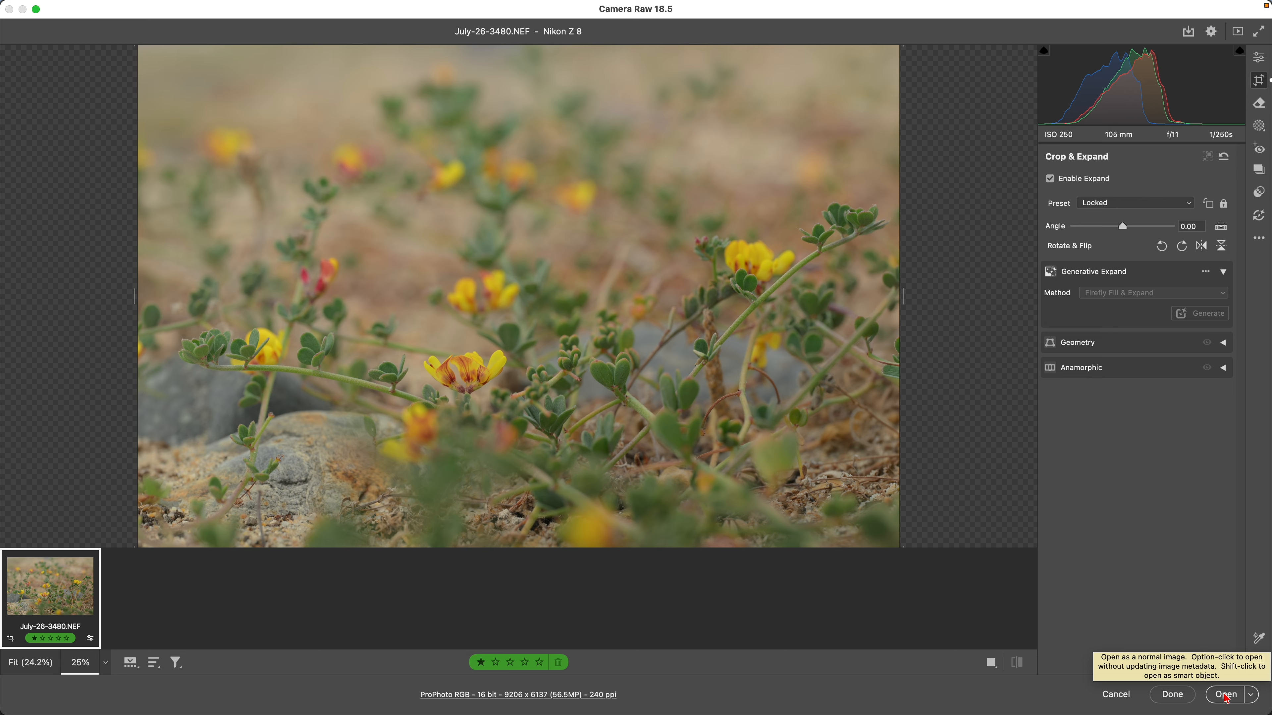
# Save the Camera Raw edits without opening the image in Photoshop, and check the July-26-3480.acr sidecar in Finder.
pyautogui.click(1174, 696)
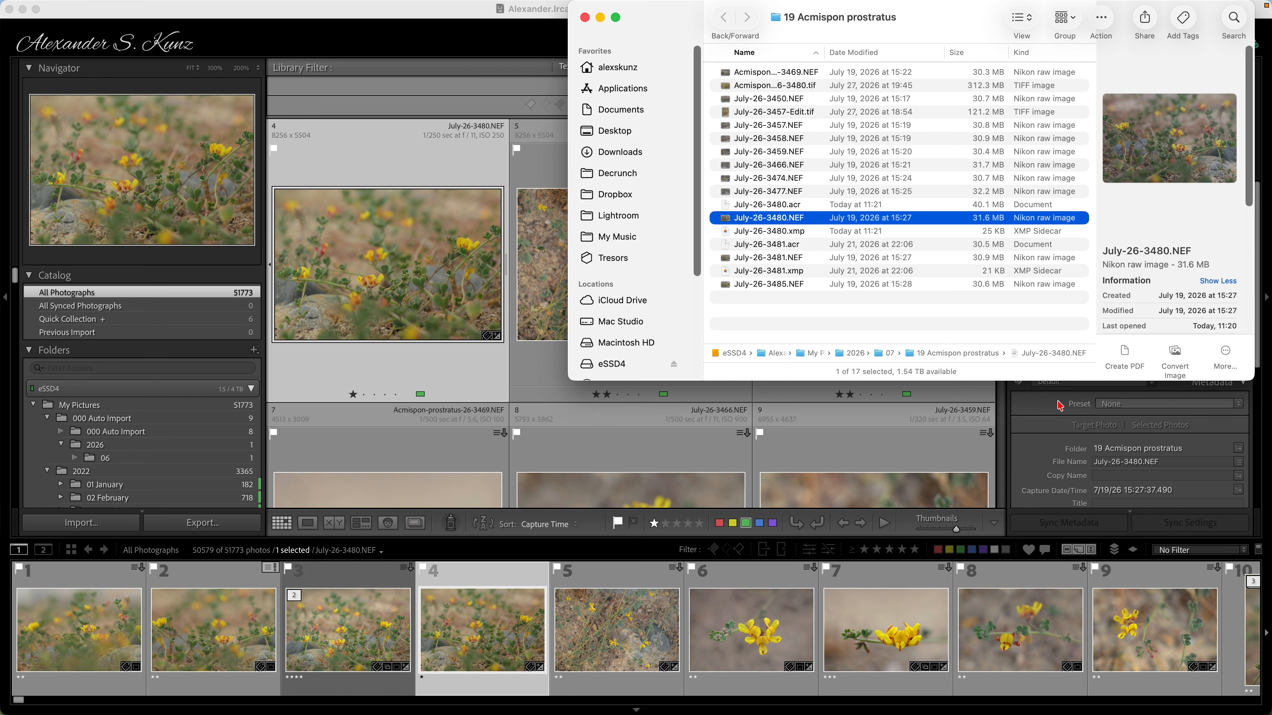
pyautogui.click(785, 206)
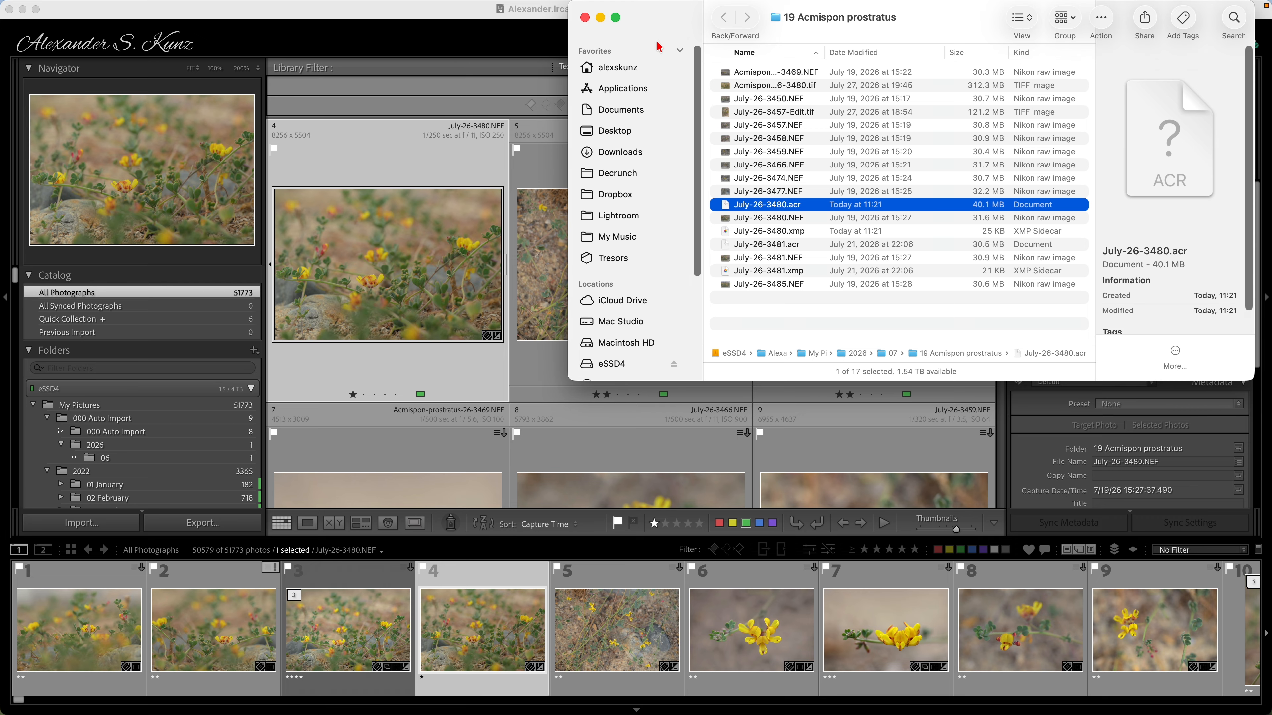
pyautogui.click(584, 17)
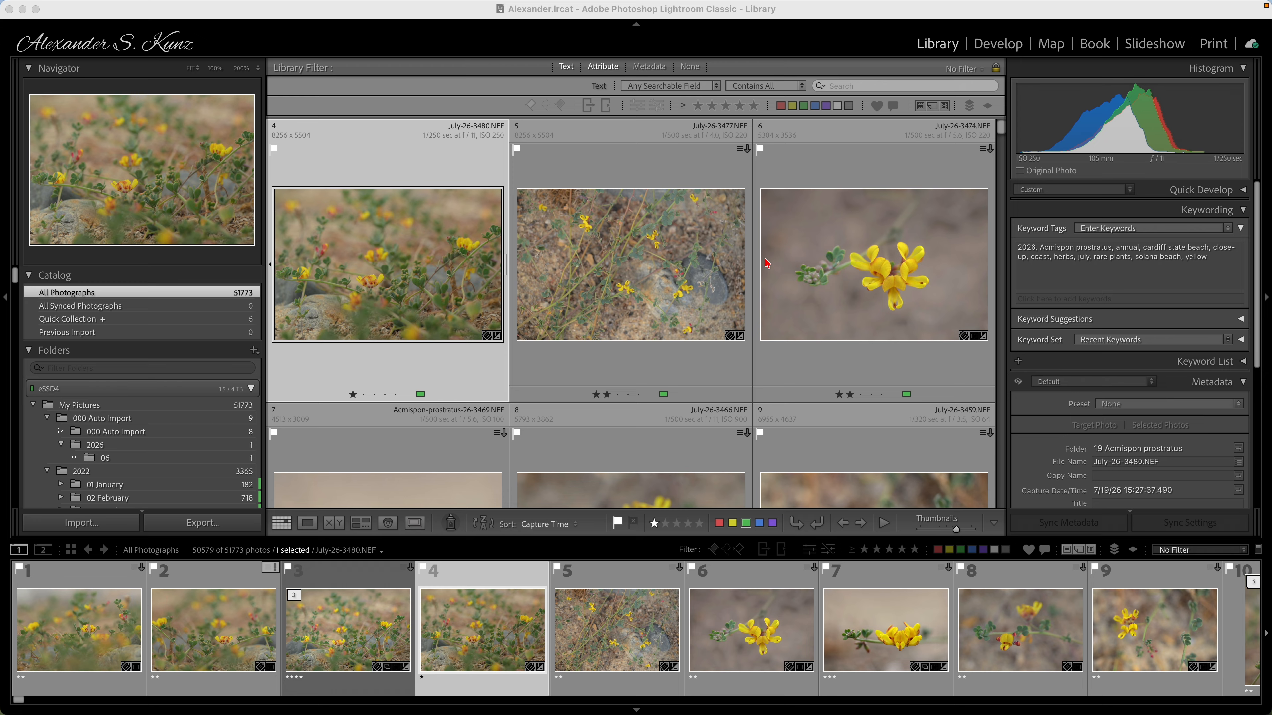
# Import the changed settings of July-26-3480.NEF from disk into the Lightroom Classic catalog.
pyautogui.click(411, 263)
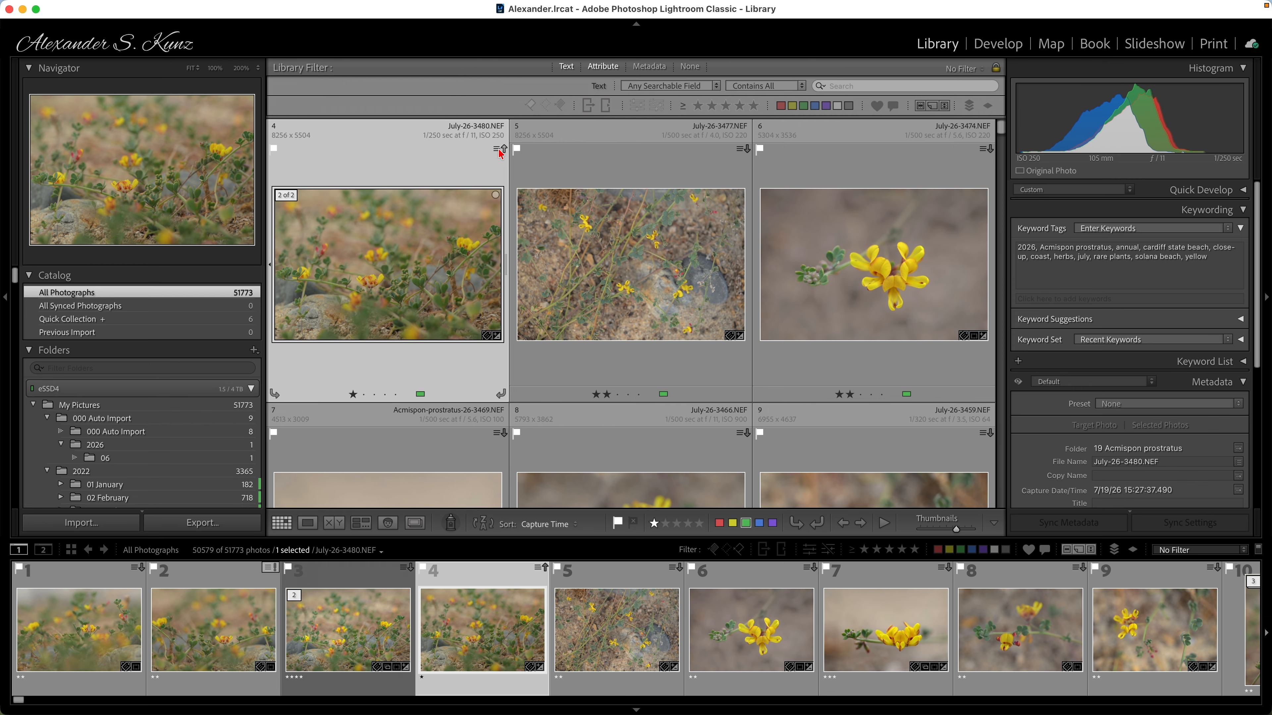
pyautogui.click(500, 151)
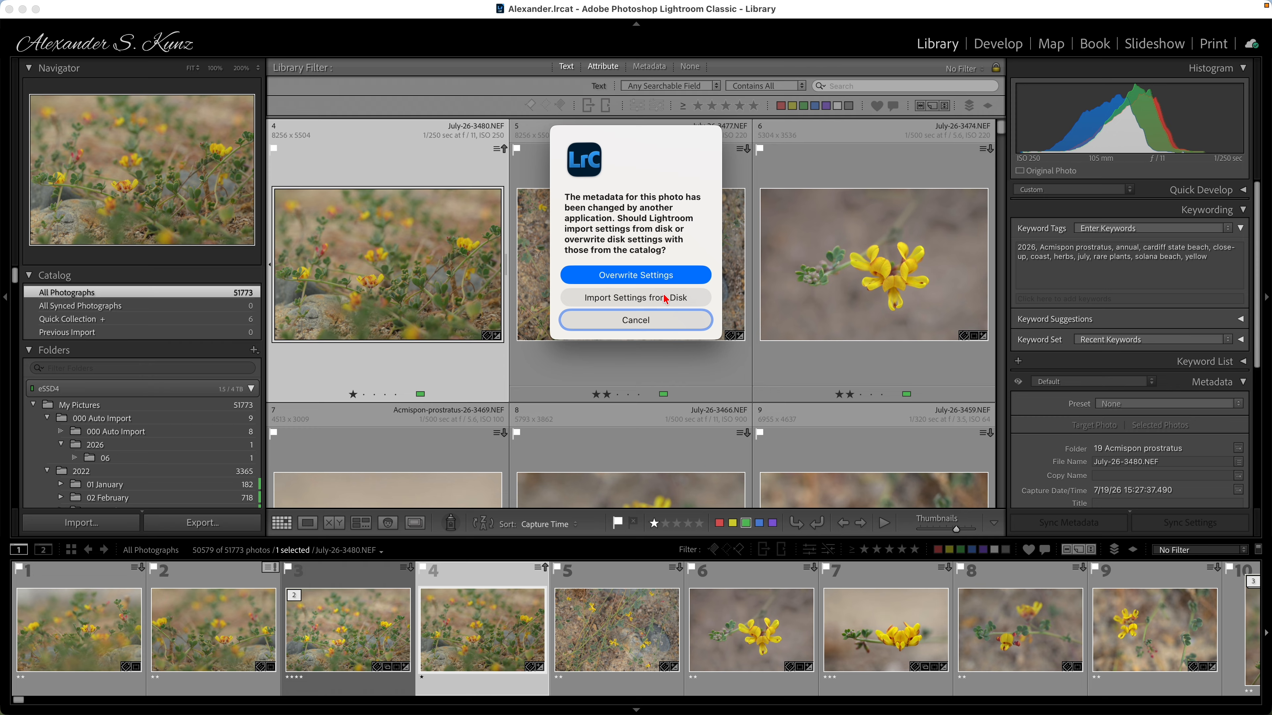
pyautogui.click(673, 300)
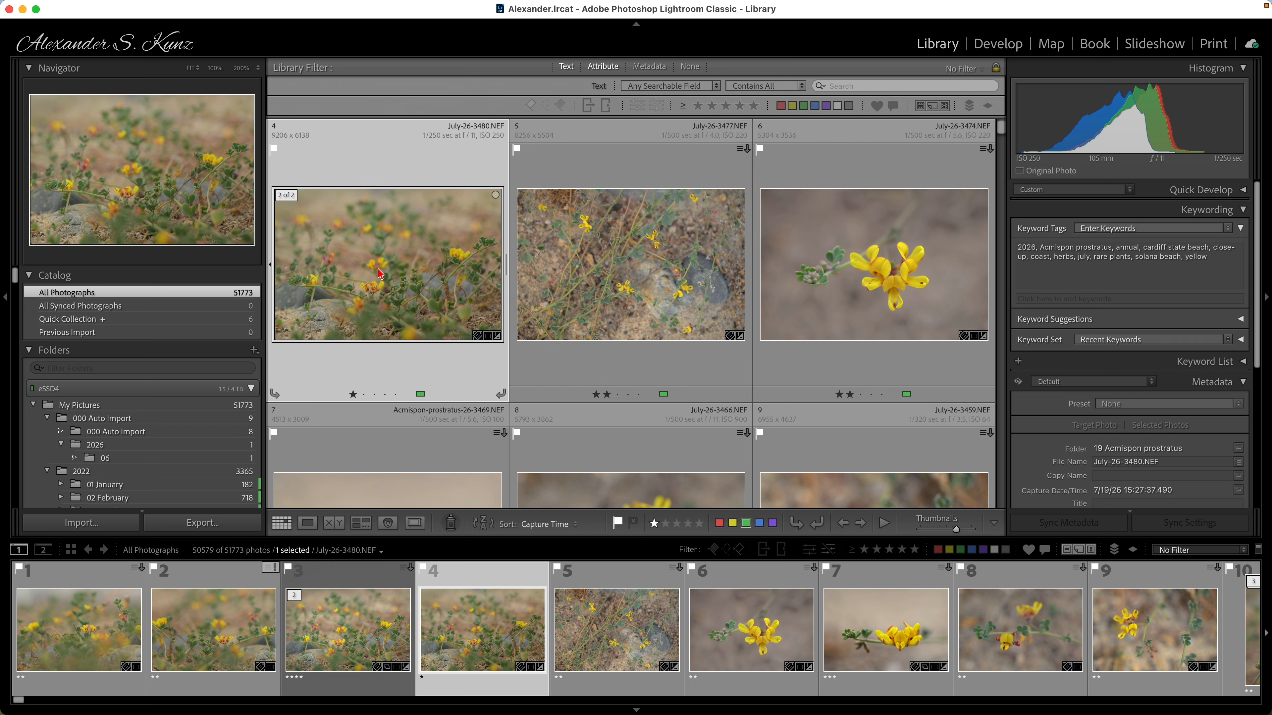
# View July-26-3480.NEF in the Develop module and examine which AI tools have been used on it.
pyautogui.press('d')
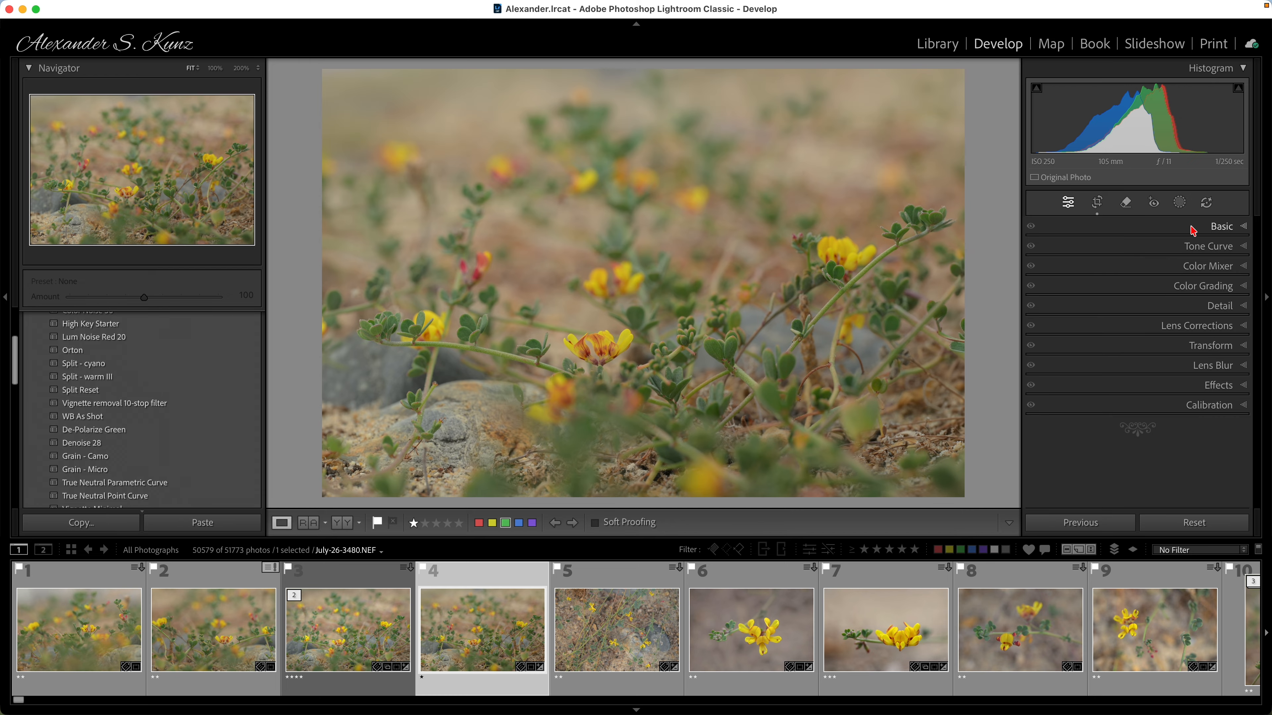
pyautogui.click(1207, 205)
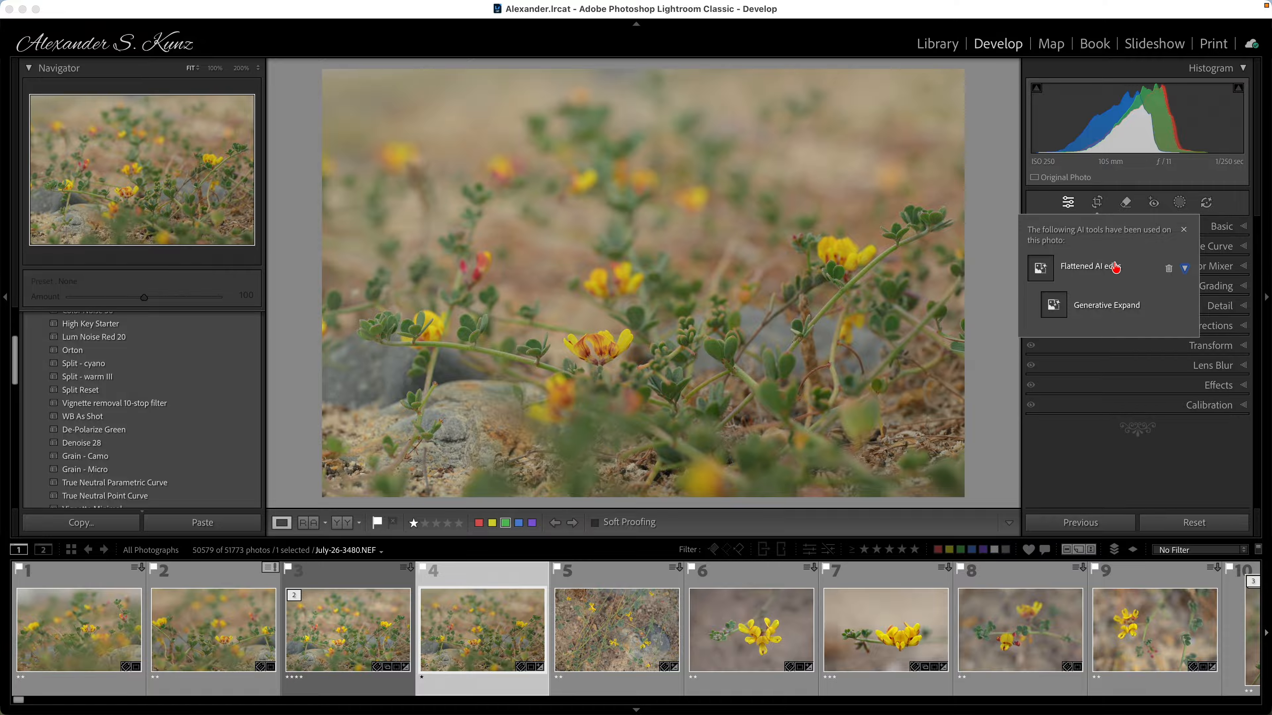
pyautogui.click(1183, 230)
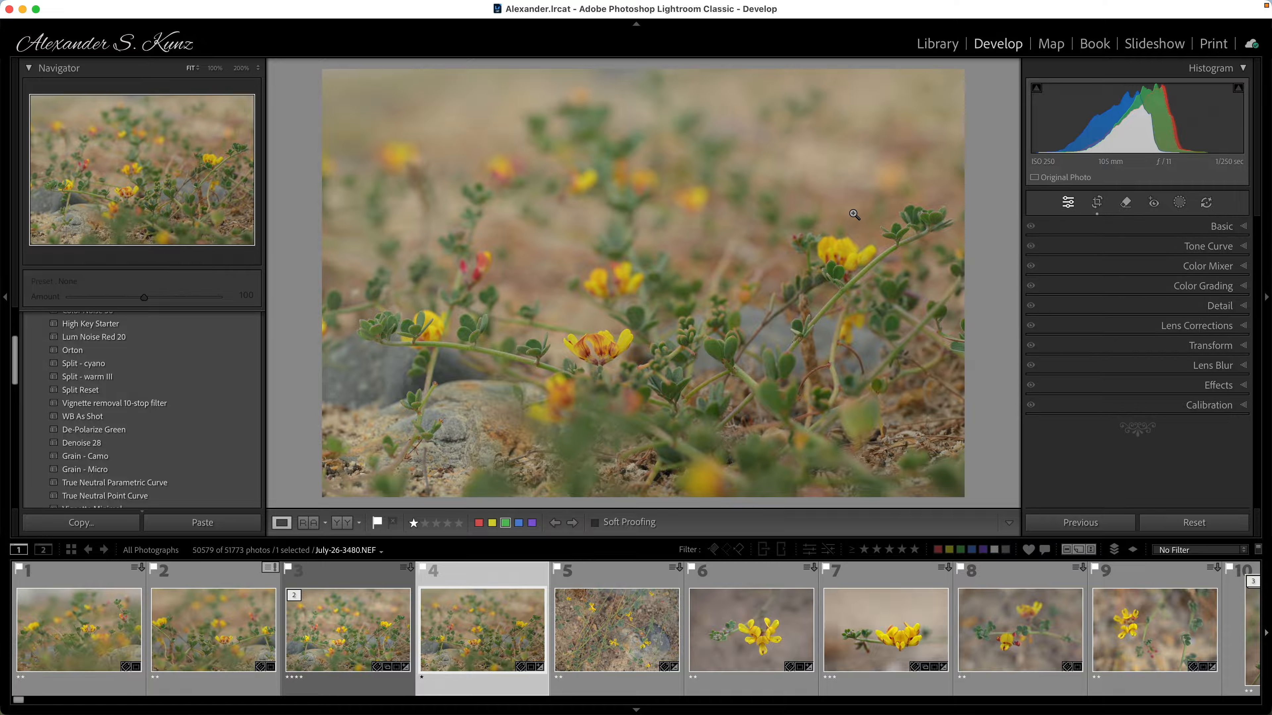